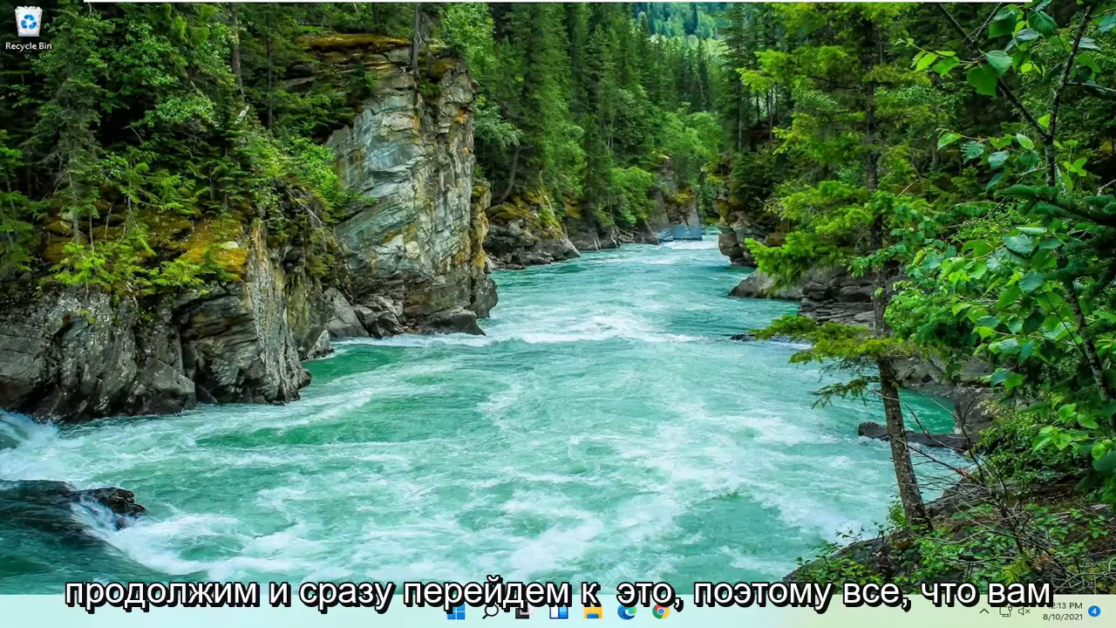
# Search for regedit and run Registry Editor as administrator.
pyautogui.click(491, 612)
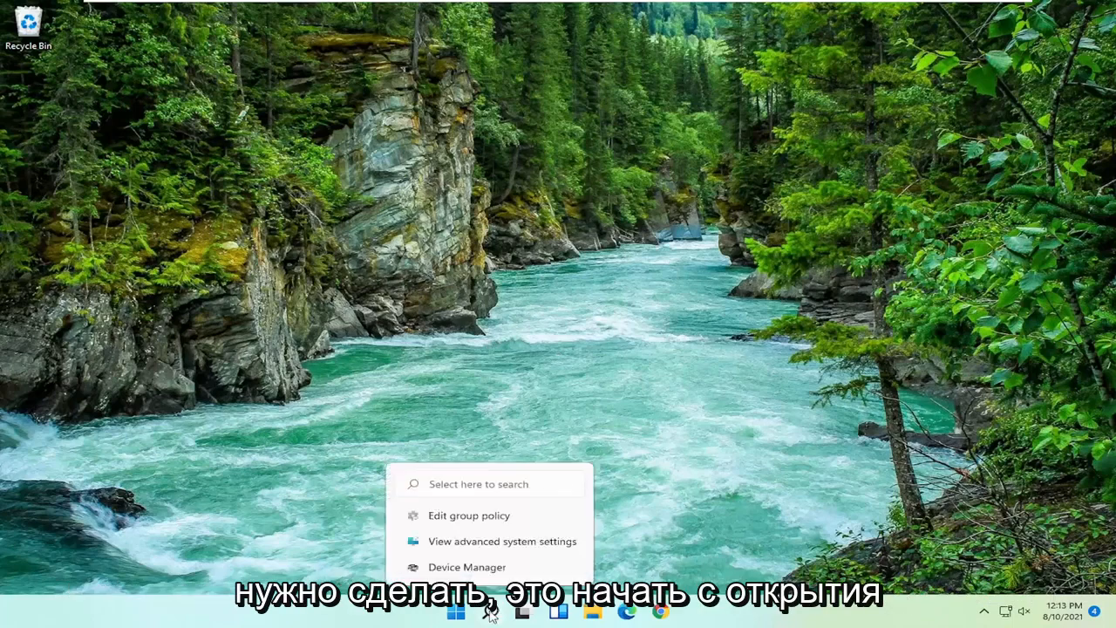
pyautogui.write('reged')
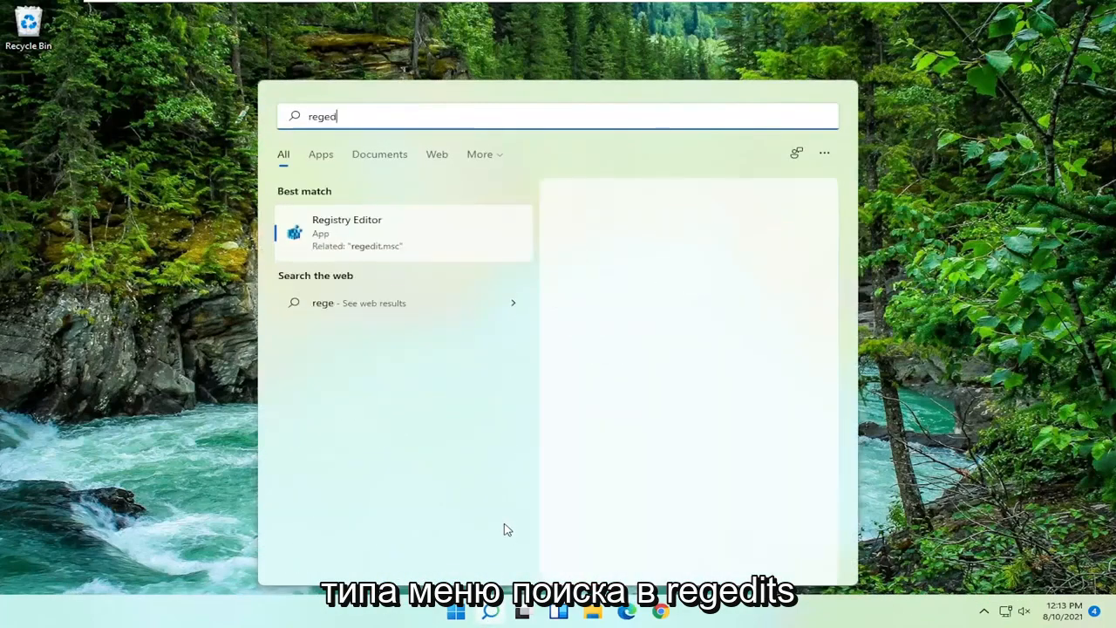
pyautogui.write('it')
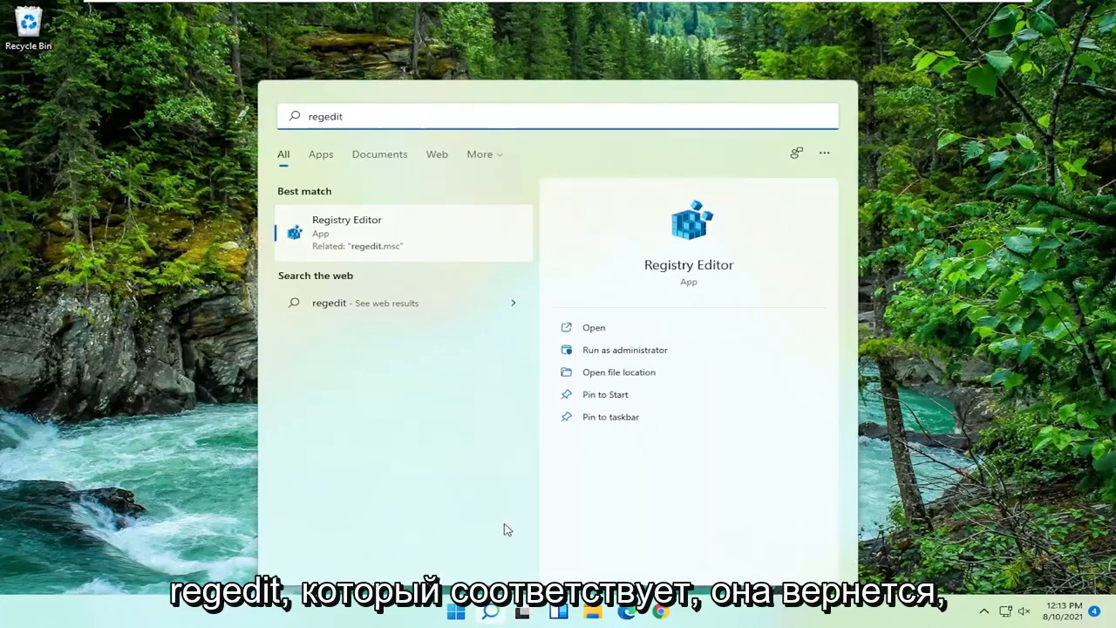
pyautogui.rightClick(389, 246)
pyautogui.click(435, 261)
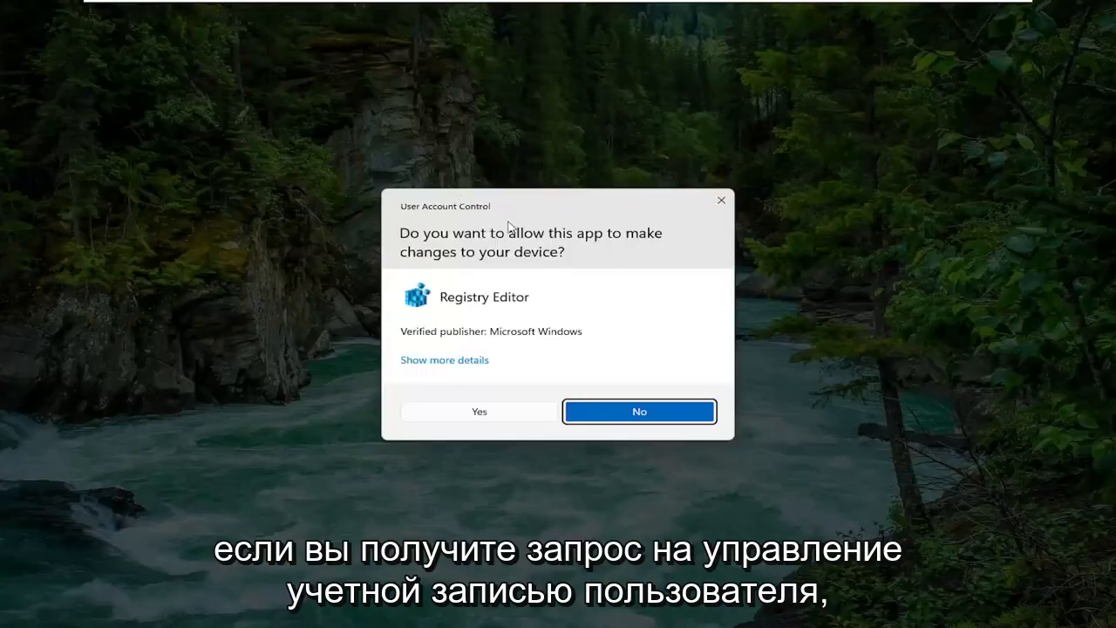
# Approve the UAC prompt and collapse HKEY_LOCAL_MACHINE to the top-level hives.
pyautogui.click(480, 413)
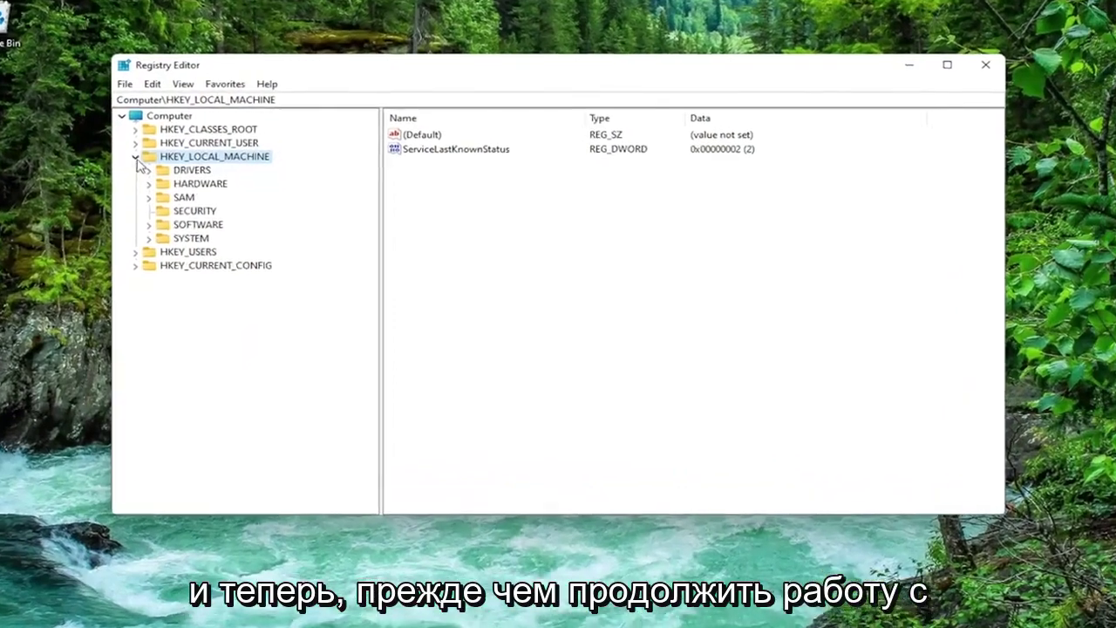
pyautogui.click(137, 156)
pyautogui.click(169, 115)
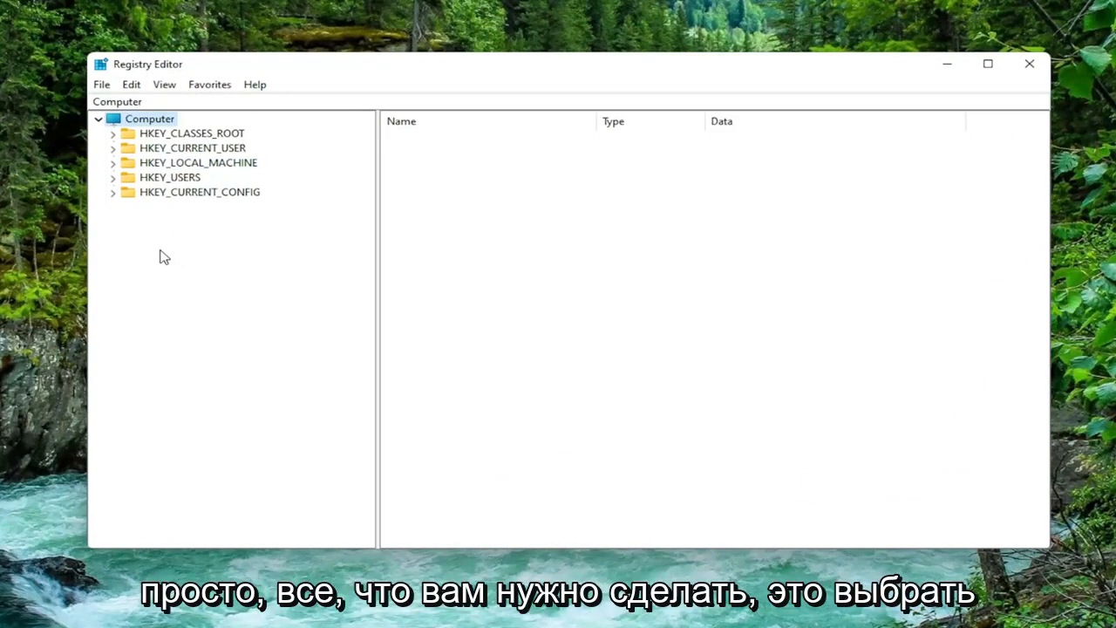
# Preview File > Export and File > Import, dismissing each dialog without saving or importing.
pyautogui.click(102, 85)
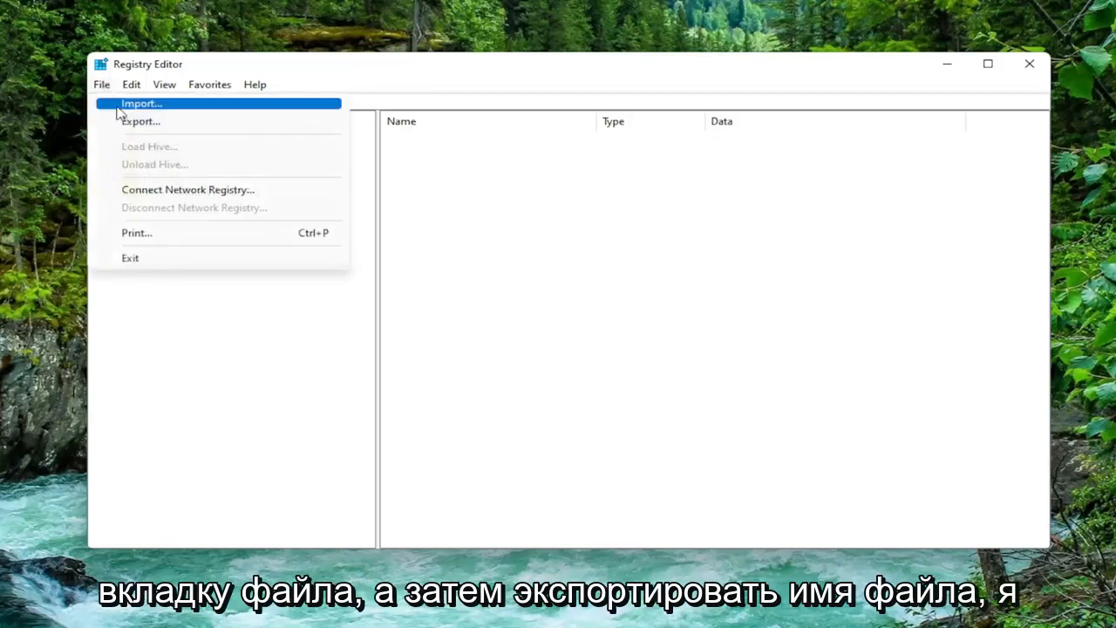
pyautogui.click(140, 121)
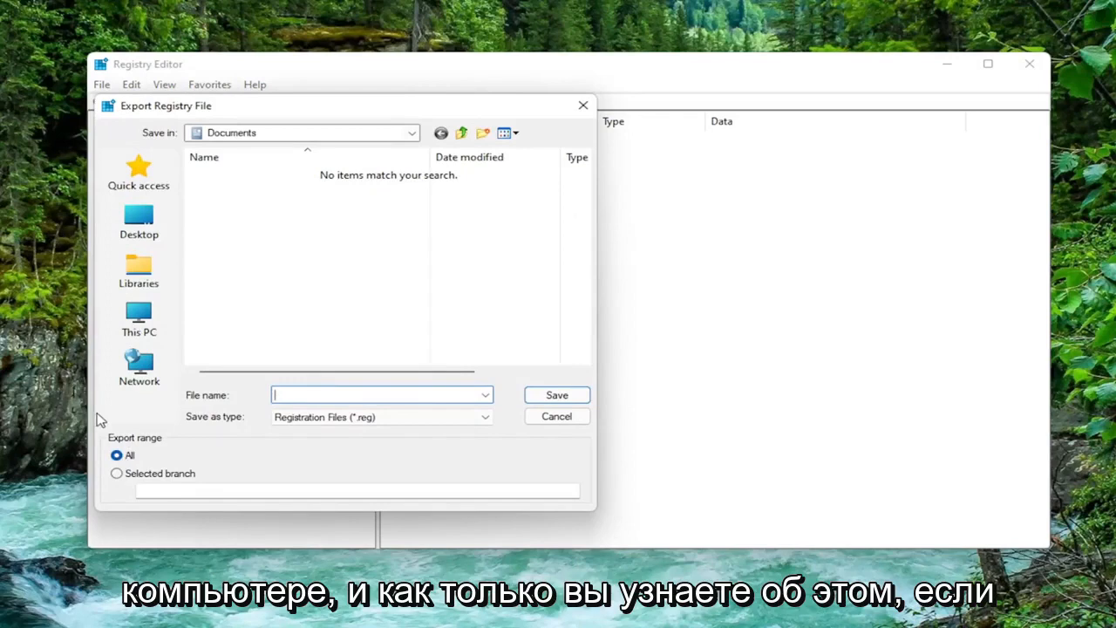
pyautogui.click(582, 105)
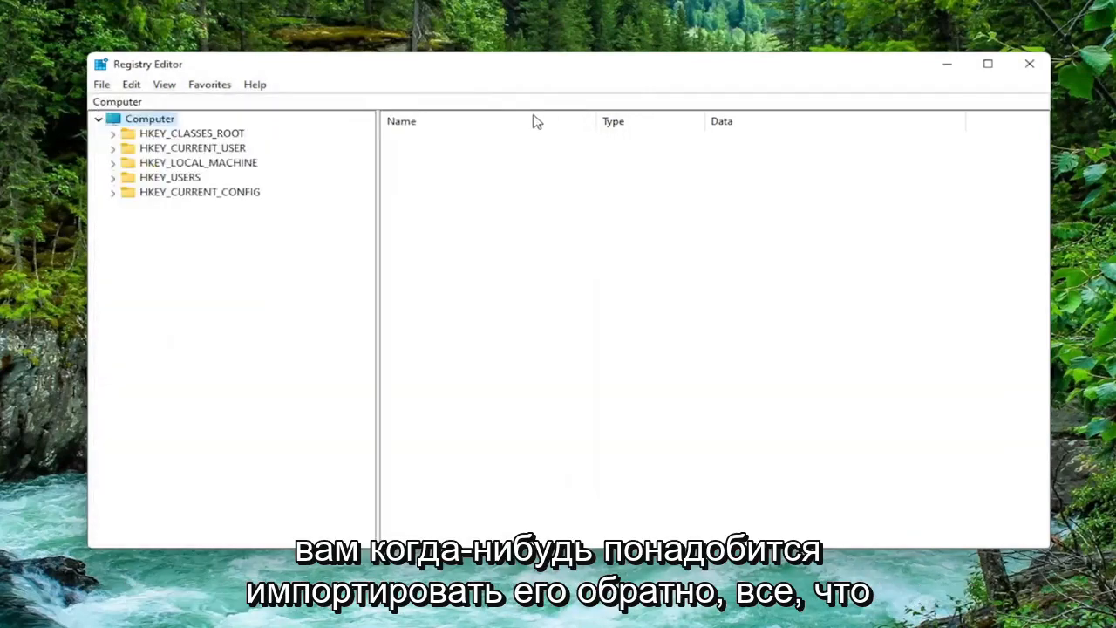
pyautogui.click(102, 84)
pyautogui.click(141, 104)
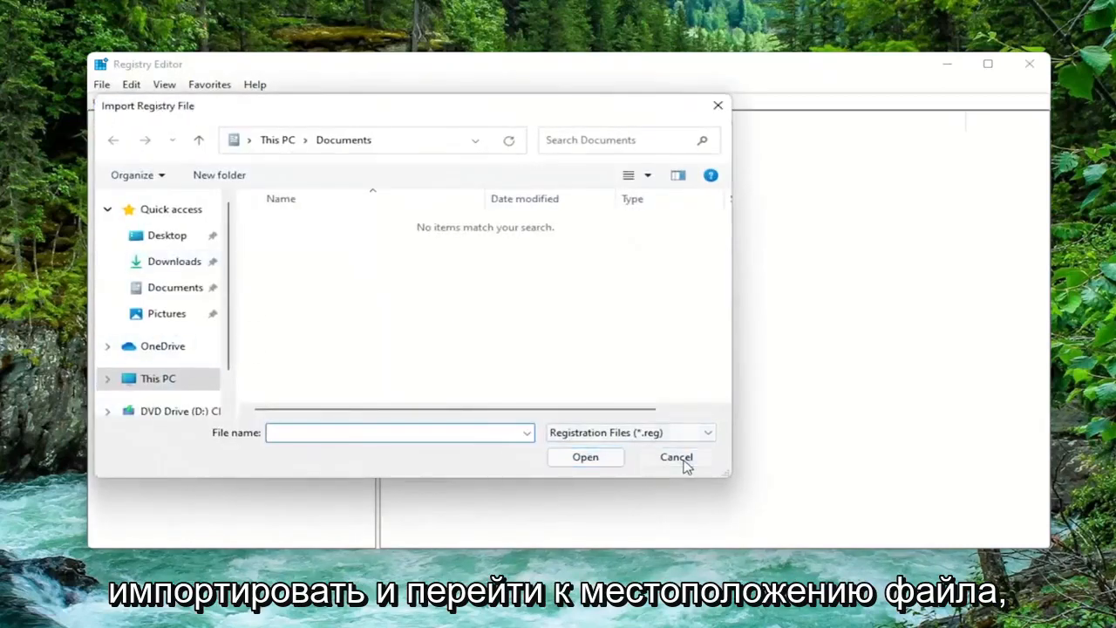
pyautogui.click(676, 457)
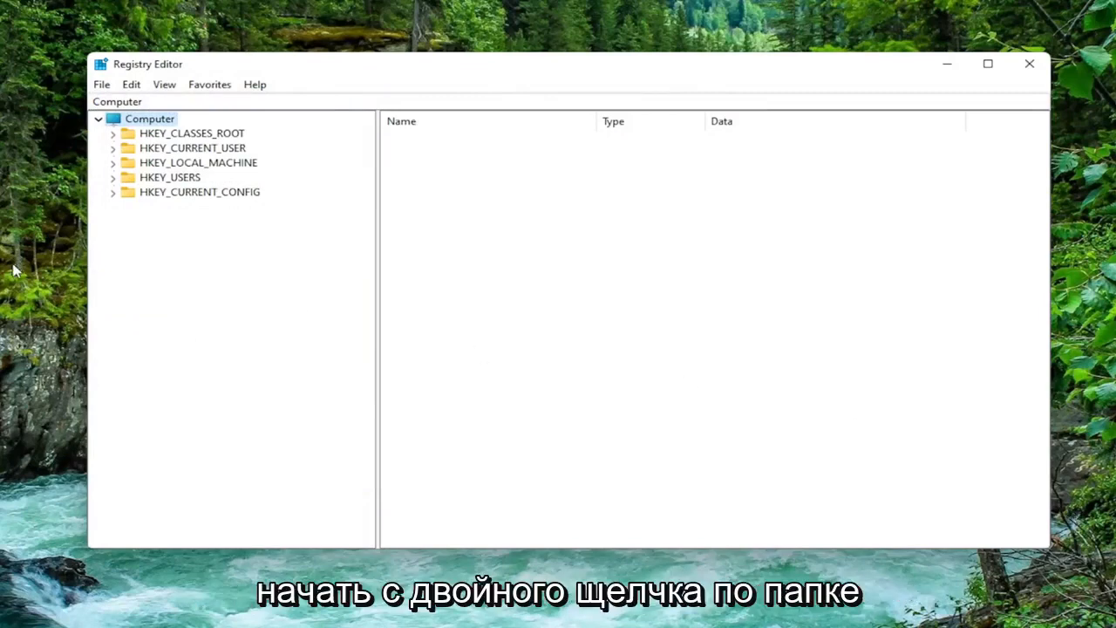
# Expand HKEY_LOCAL_MACHINE\SOFTWARE\Policies\Microsoft and select Windows Defender to show DisableAntiSpyware = 1.
pyautogui.doubleClick(183, 163)
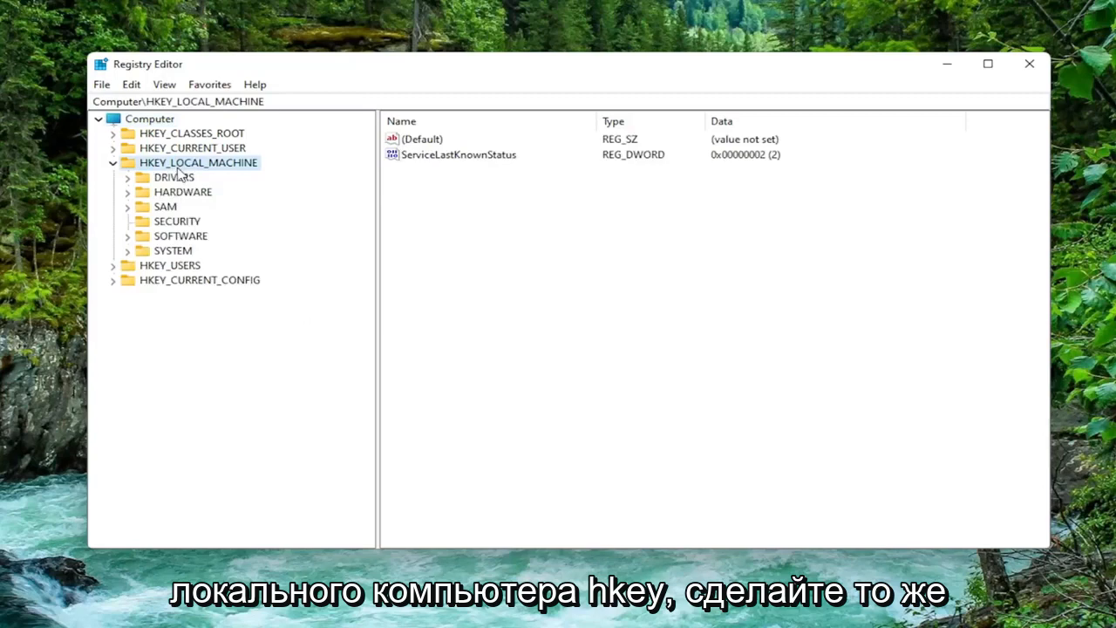
pyautogui.doubleClick(181, 236)
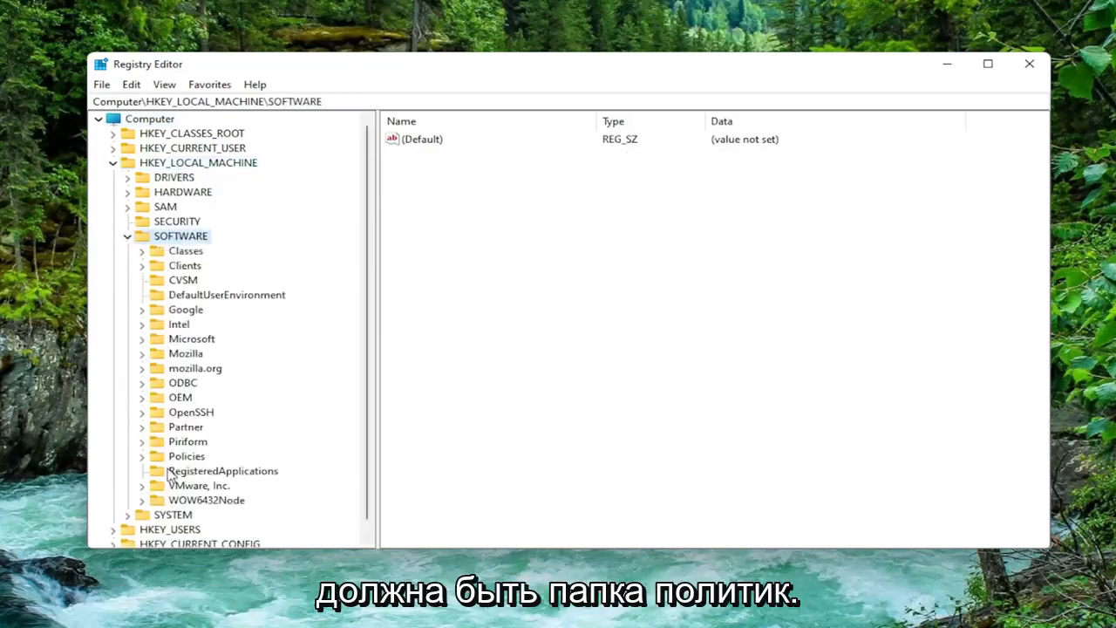
pyautogui.doubleClick(186, 456)
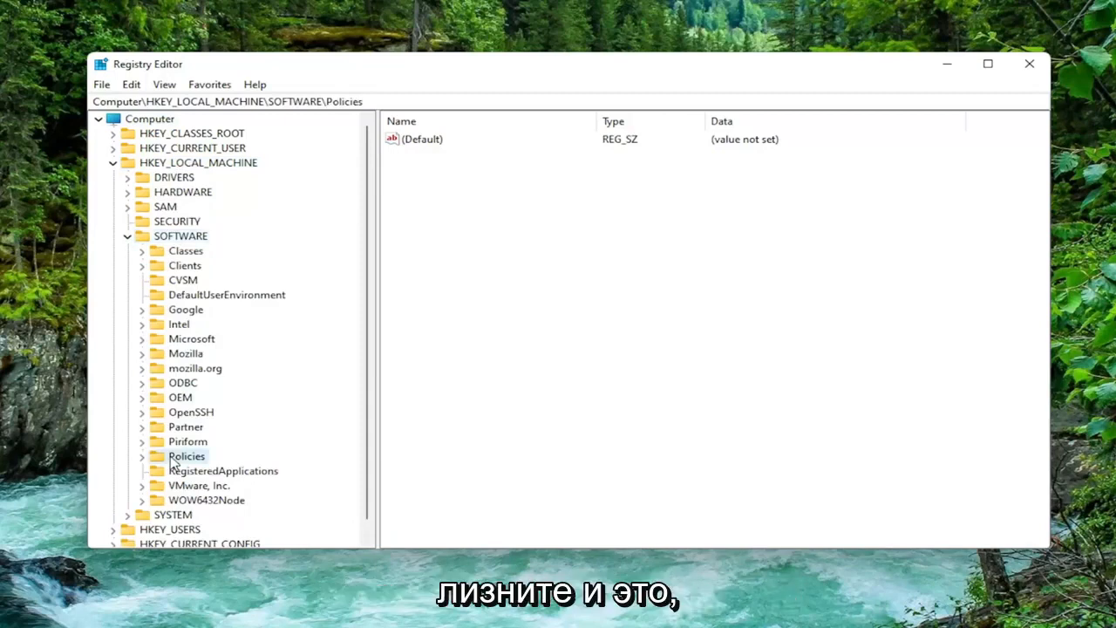
pyautogui.click(207, 471)
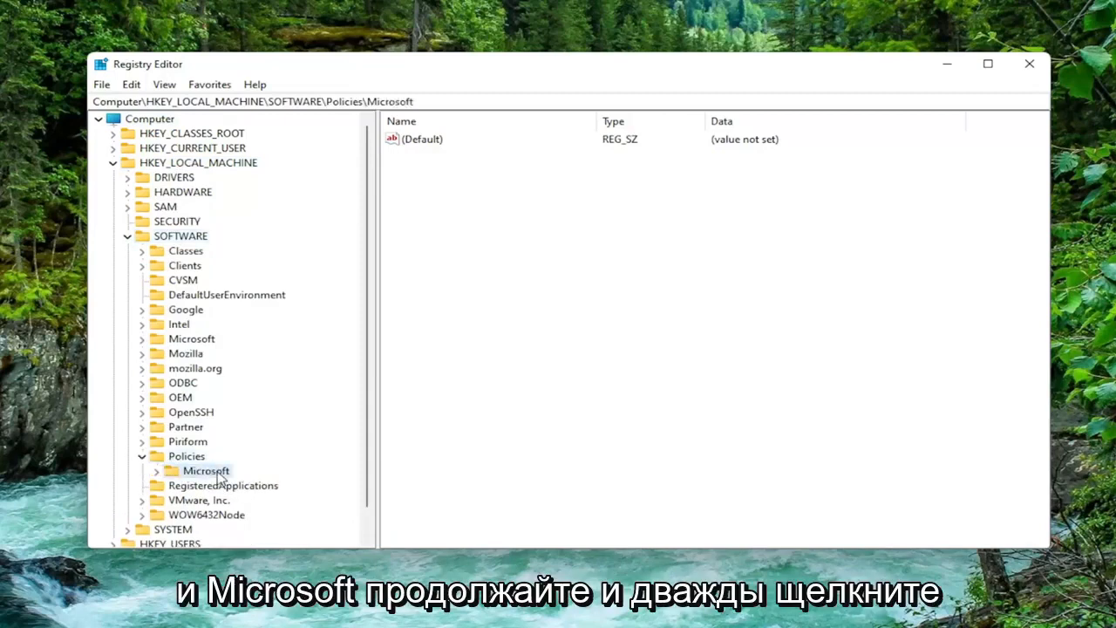
pyautogui.doubleClick(206, 471)
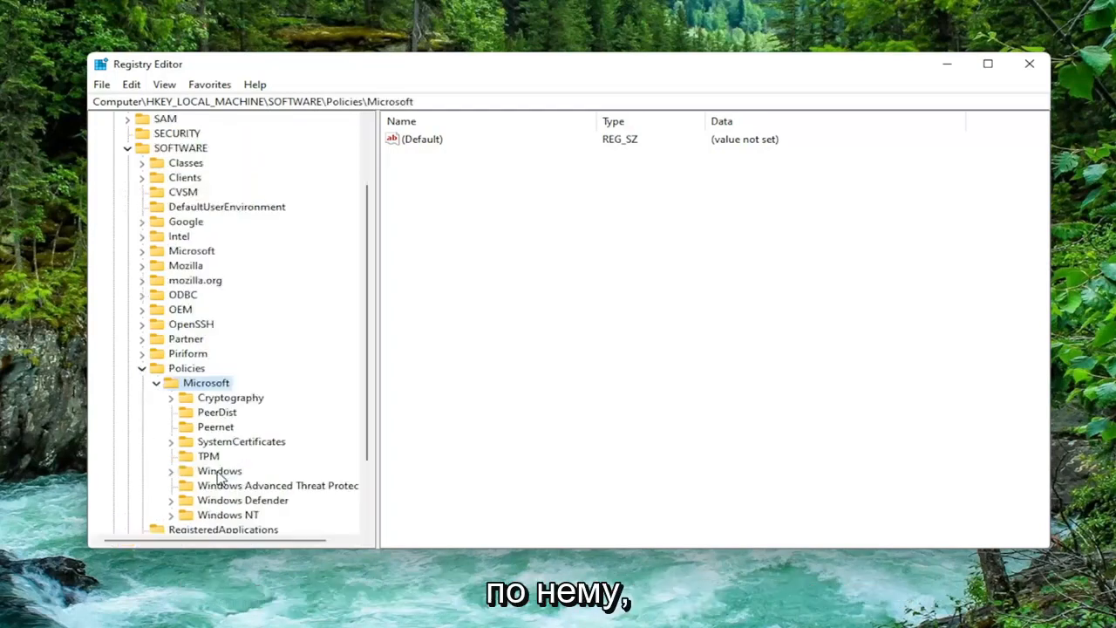
pyautogui.scroll(-3, 221, 436)
pyautogui.click(242, 411)
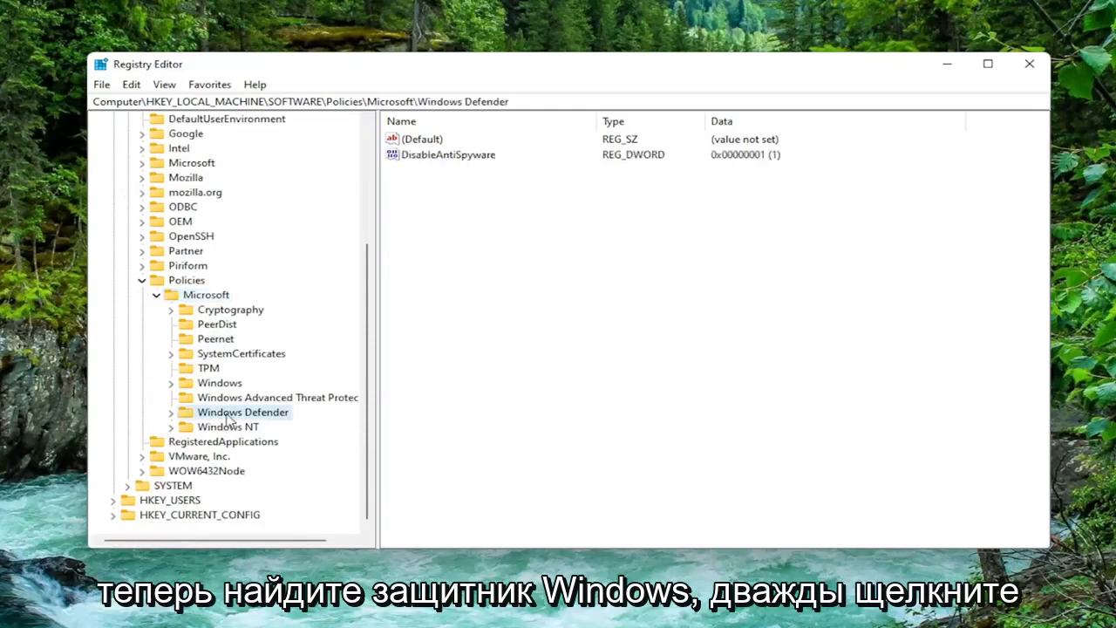
pyautogui.doubleClick(231, 415)
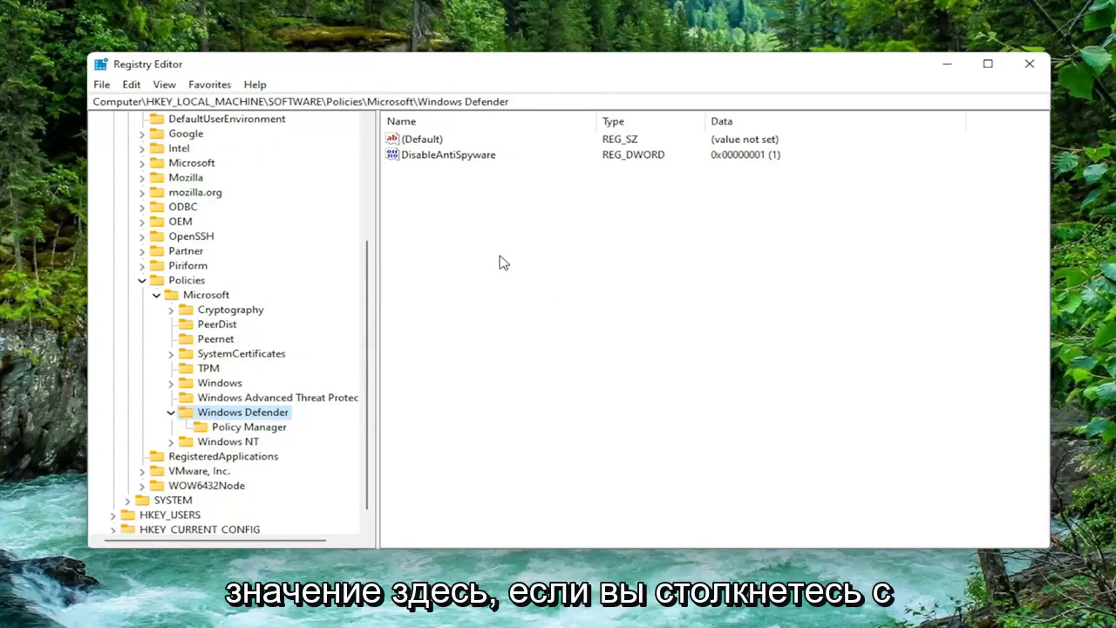
# Delete the DisableAntiSpyware value and confirm the permanent deletion.
pyautogui.rightClick(457, 157)
pyautogui.click(502, 209)
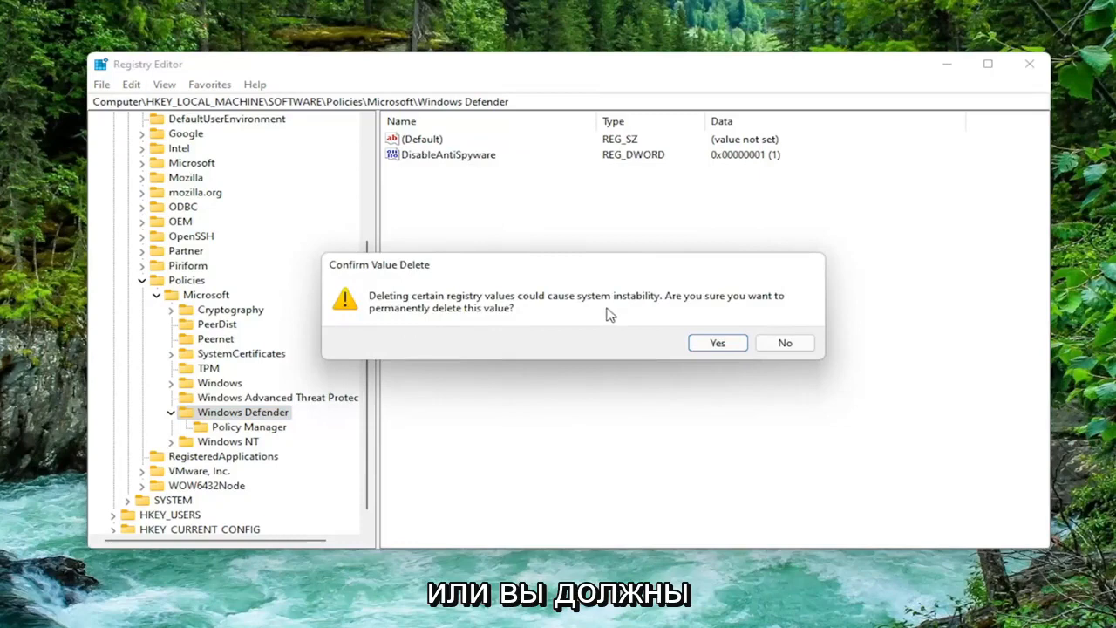
pyautogui.click(718, 342)
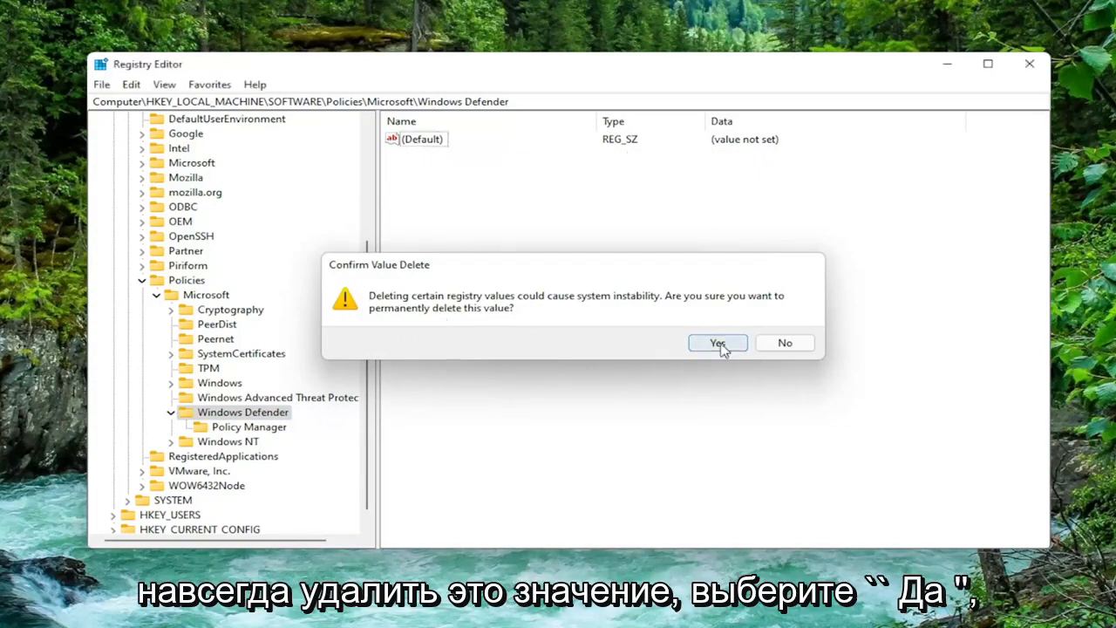
# Collapse the Microsoft, Policies, SOFTWARE and HKEY_LOCAL_MACHINE branches back to the Computer root.
pyautogui.click(170, 412)
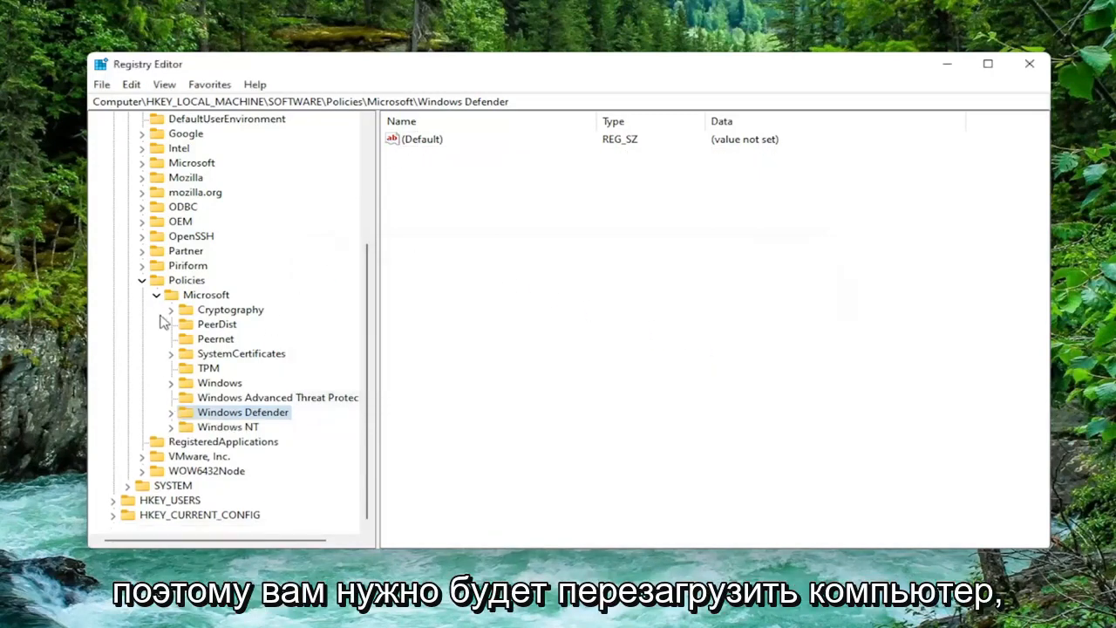
pyautogui.click(156, 294)
pyautogui.click(142, 426)
pyautogui.click(127, 207)
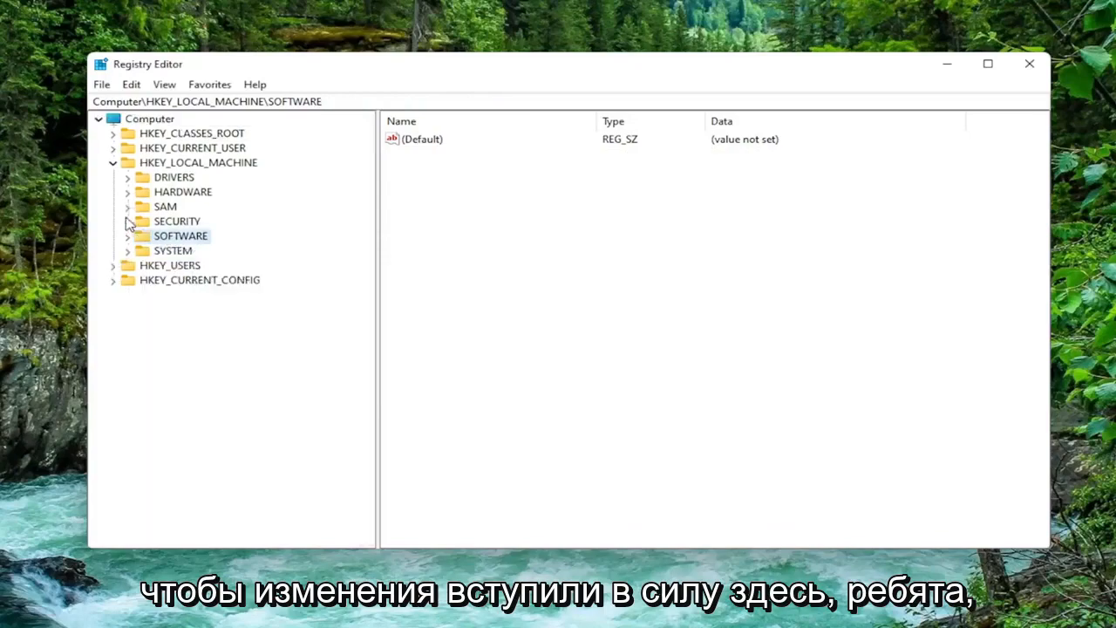
pyautogui.click(113, 163)
pyautogui.click(150, 118)
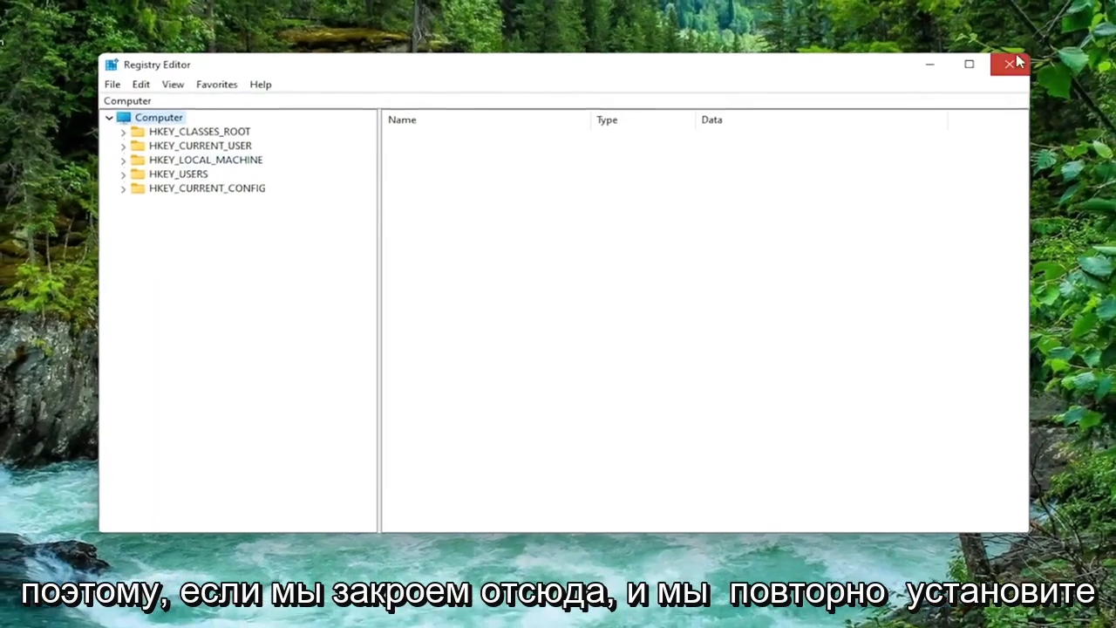
# Close Registry Editor and bring up the Start power menu to restart Windows.
pyautogui.click(1029, 64)
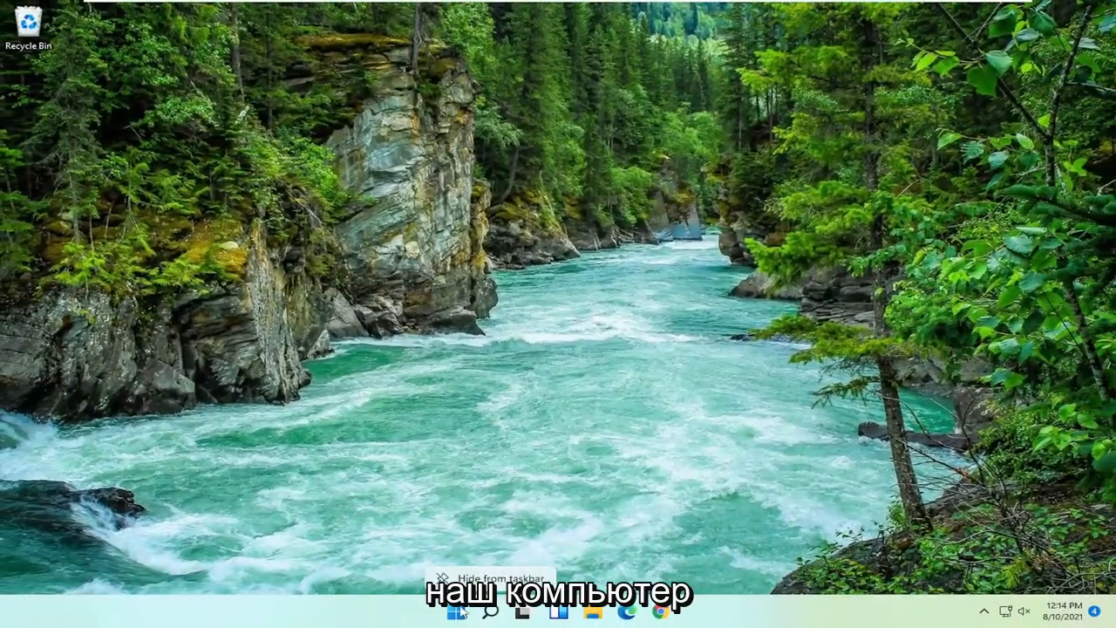
pyautogui.rightClick(457, 624)
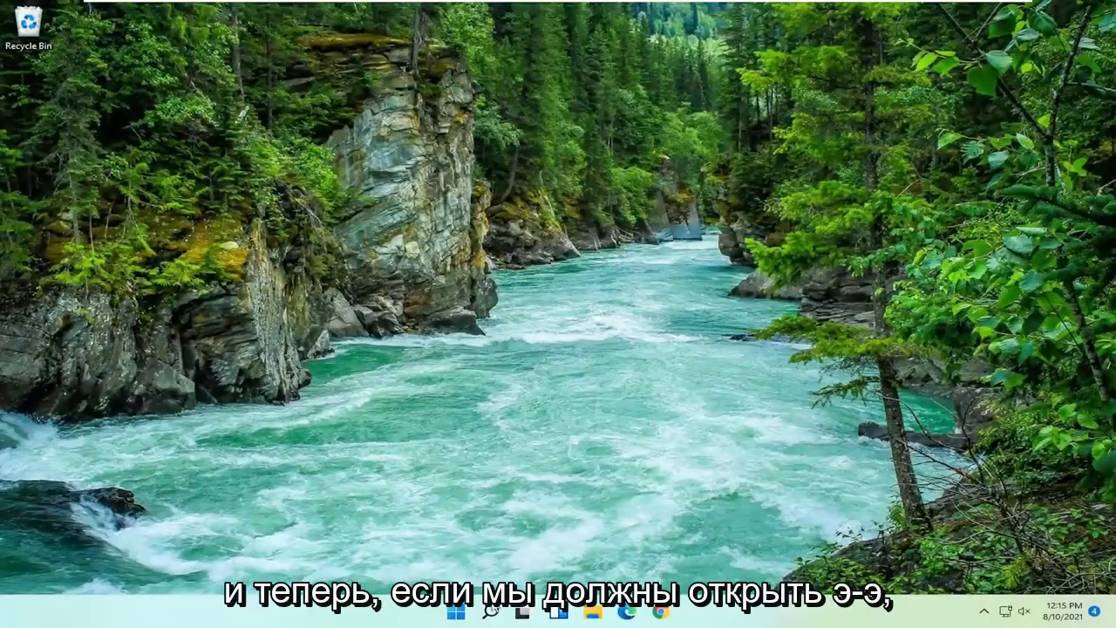
# Search for Windows Security and launch the app on Security at a glance.
pyautogui.click(490, 610)
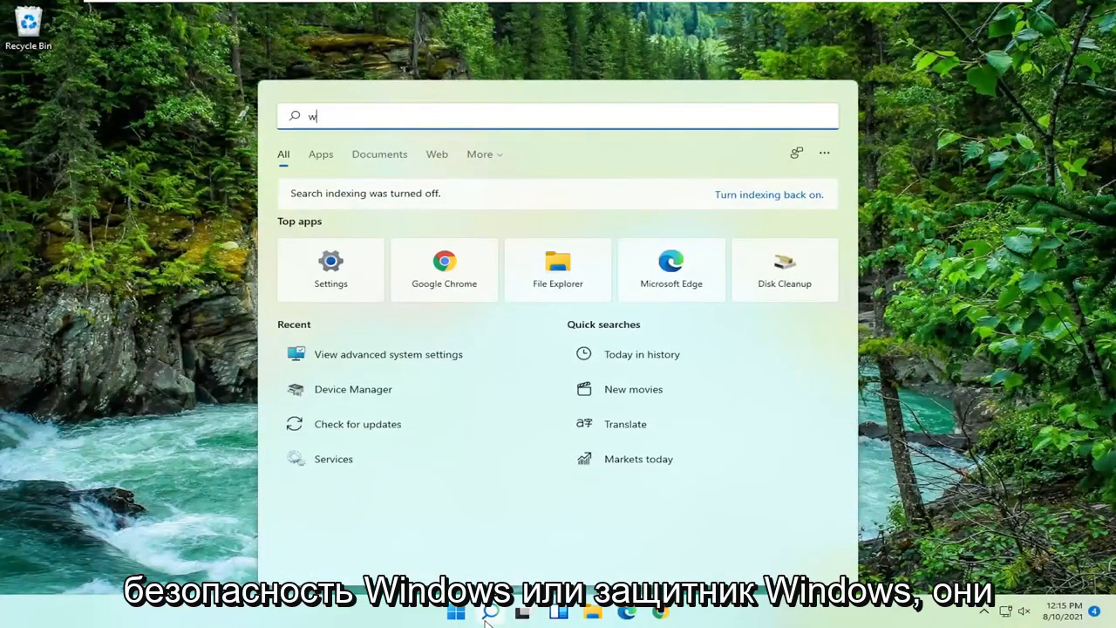
pyautogui.write('windows security')
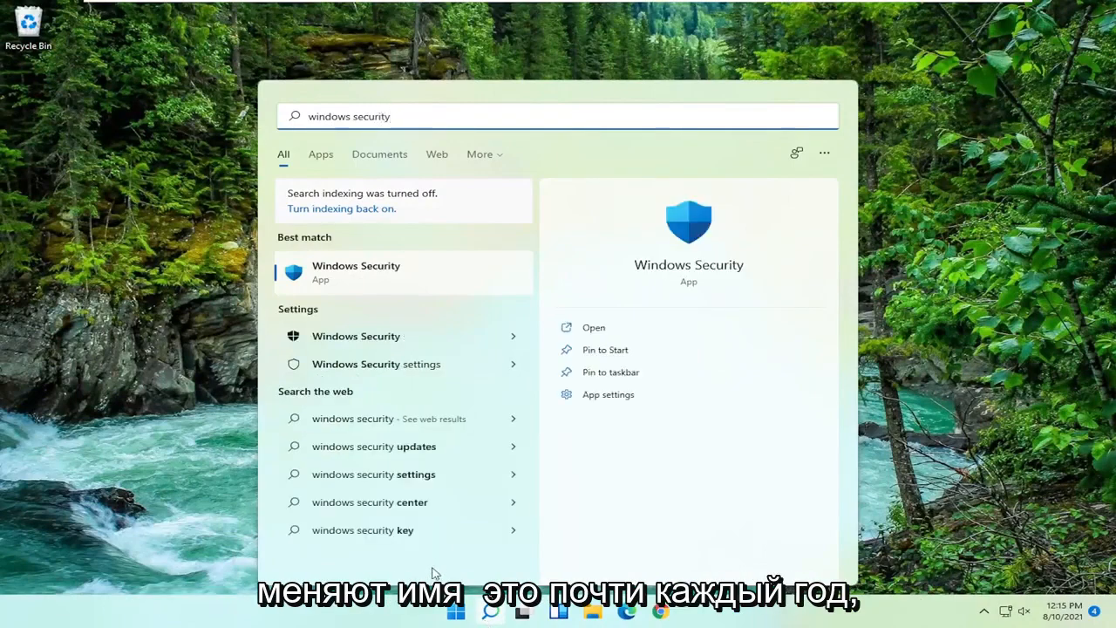
pyautogui.click(348, 272)
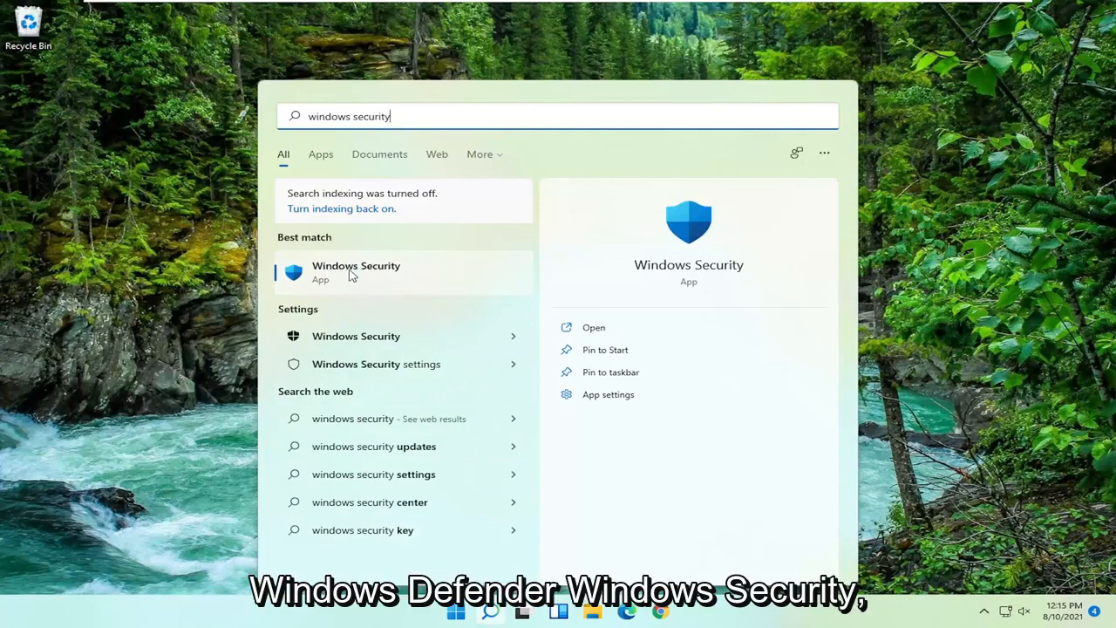
pyautogui.click(349, 272)
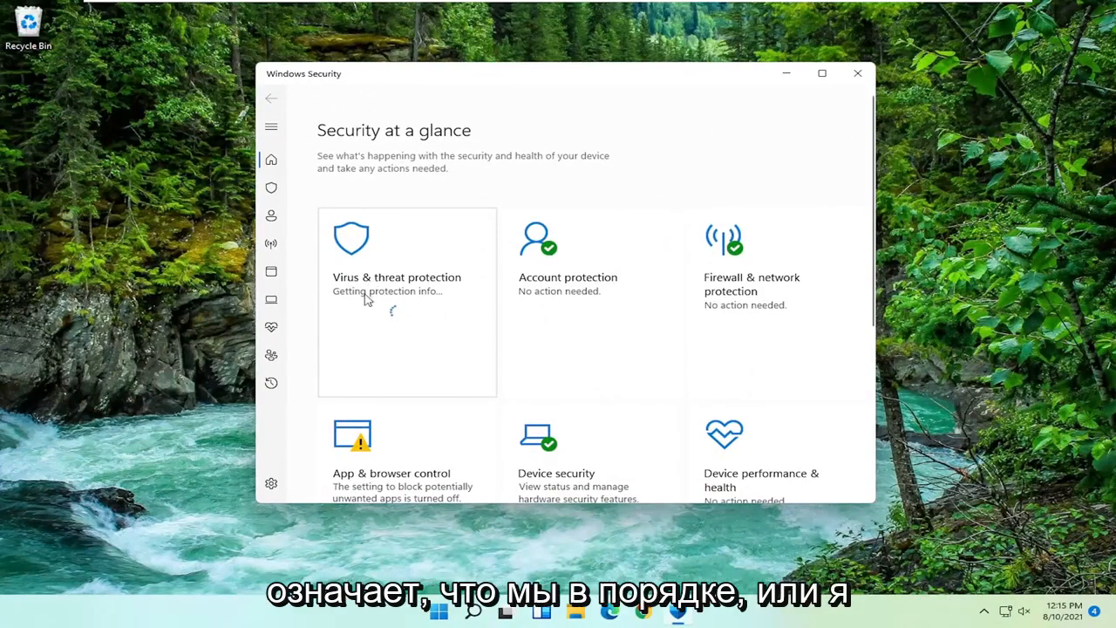
# Check the Virus & threat protection status, then close Windows Security.
pyautogui.click(410, 293)
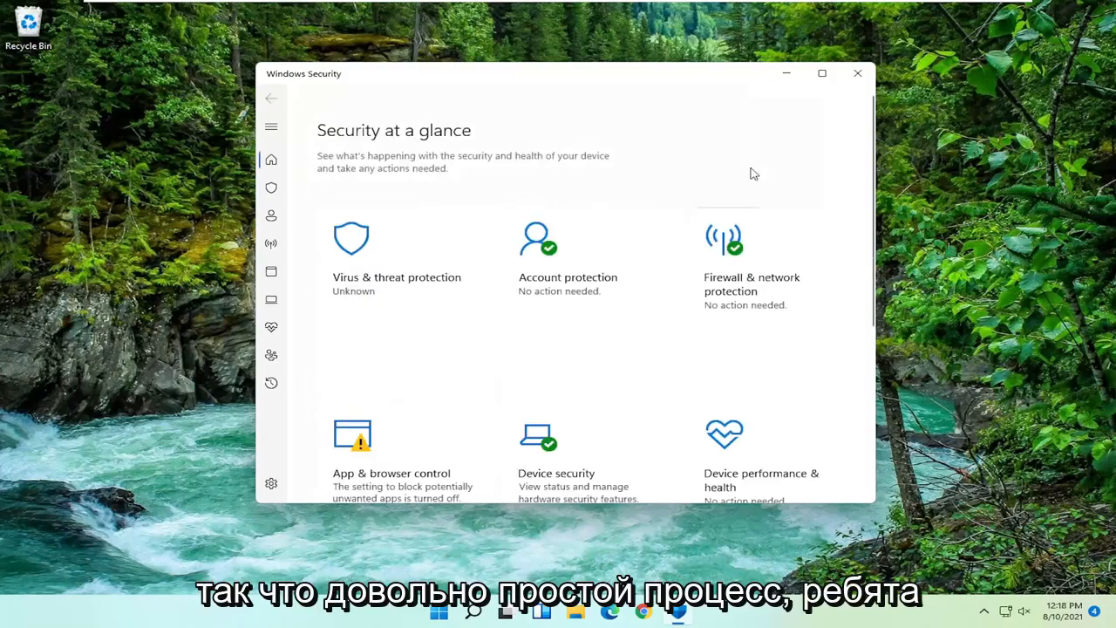
pyautogui.click(797, 74)
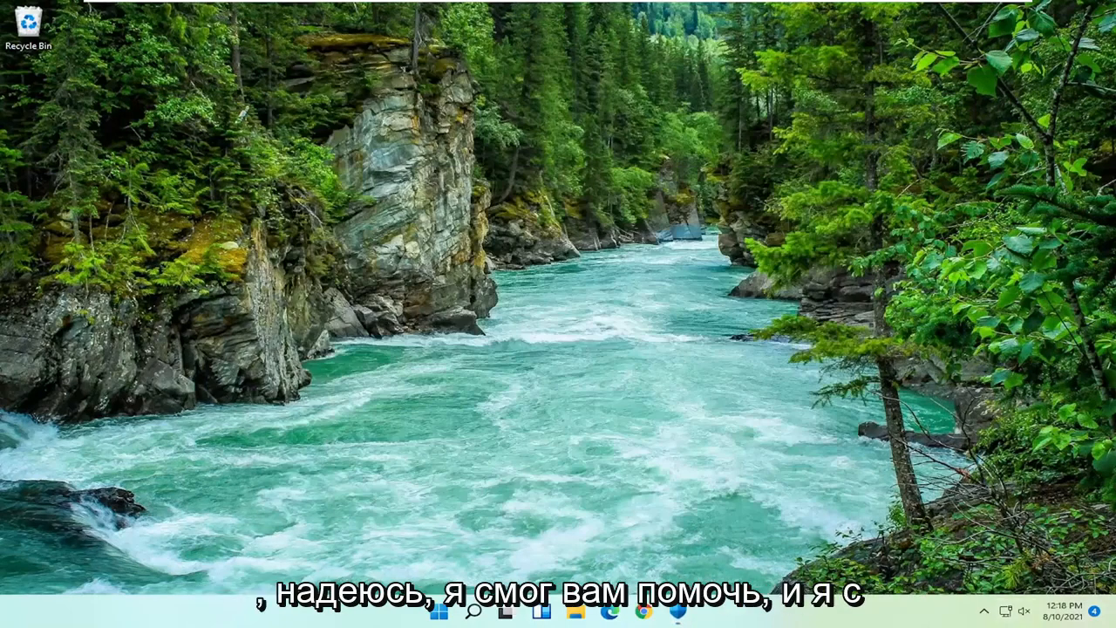